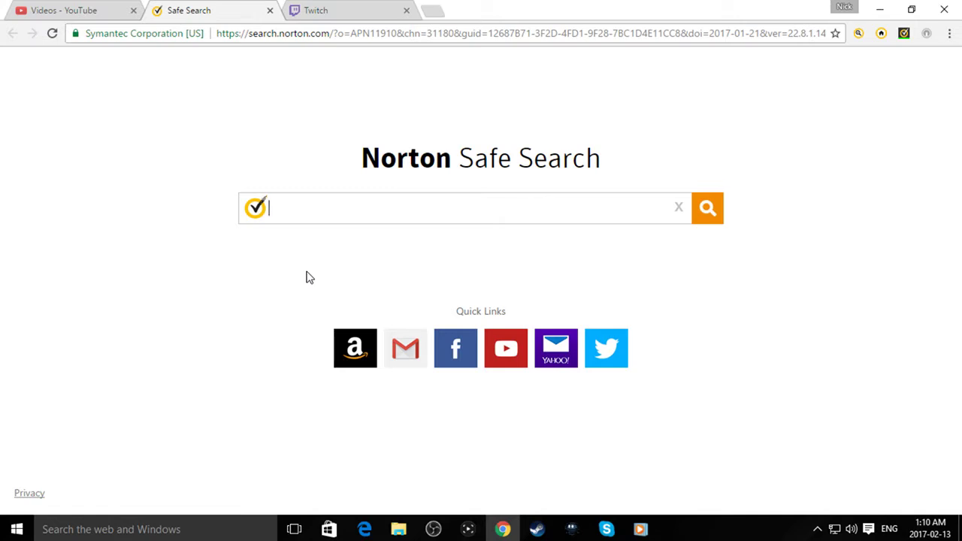
Search Norton Safe Search for 'twitch' to reach the Twitch home page
text(porn)
key(BackSpace)
key(BackSpace)
key(BackSpace)
text(twi)
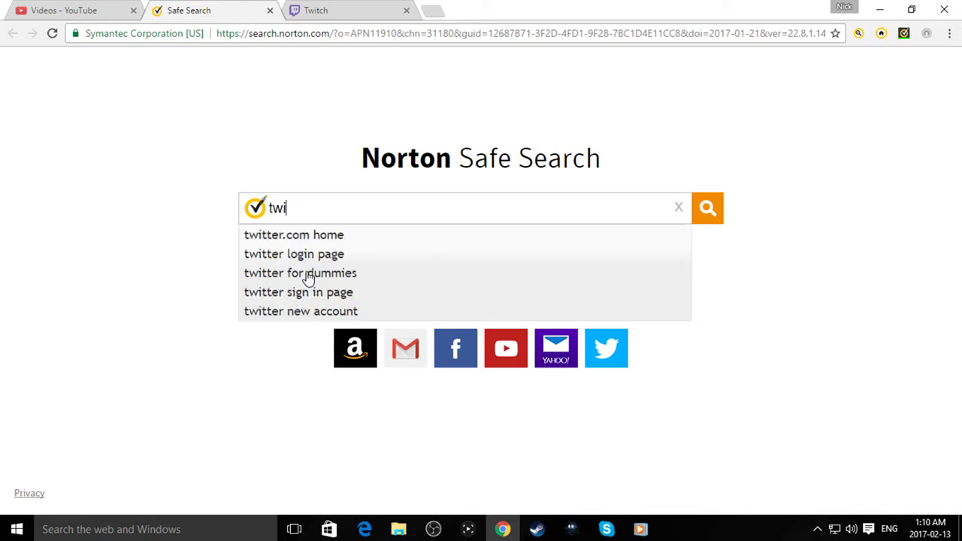
text(tch)
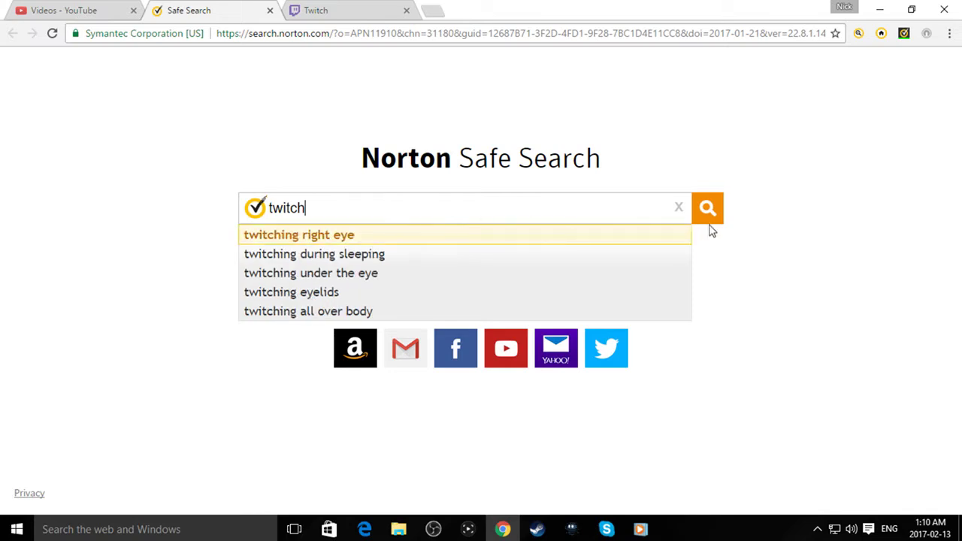
click(708, 216)
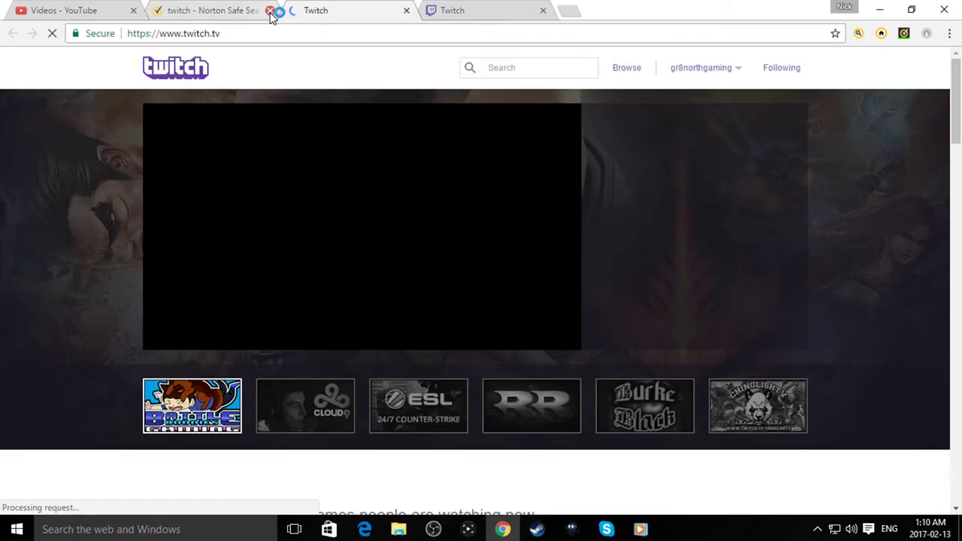
Close the leftover search tab and go to Twitch's Channel & Videos settings
click(270, 10)
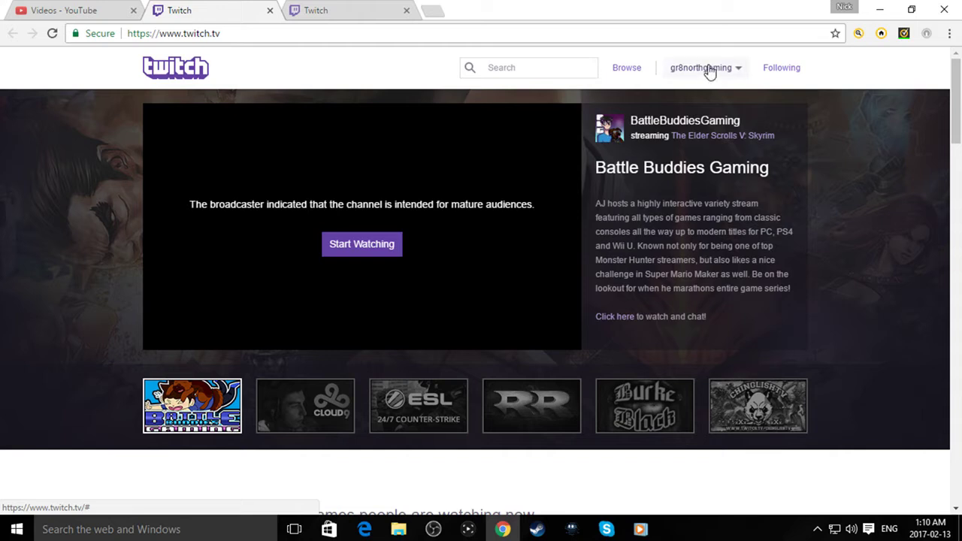
click(739, 69)
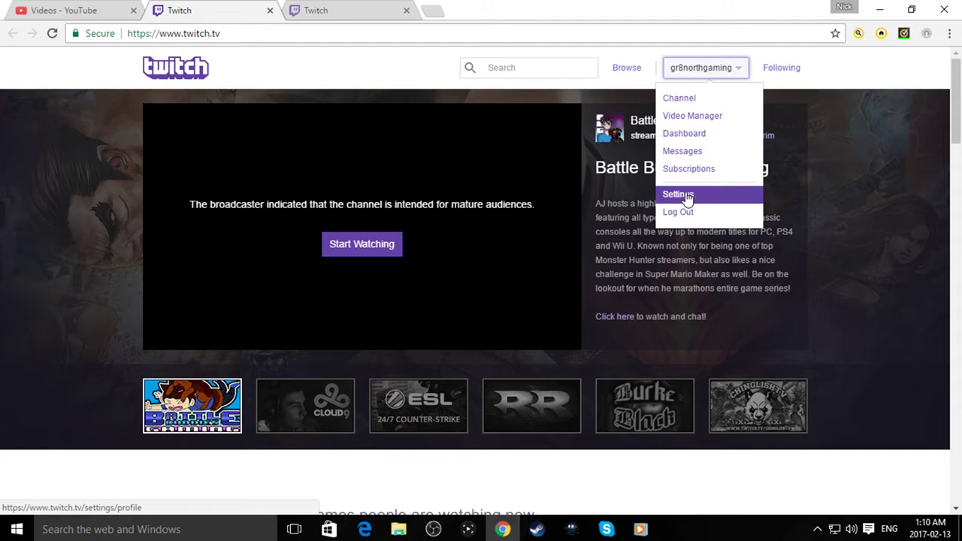
click(334, 11)
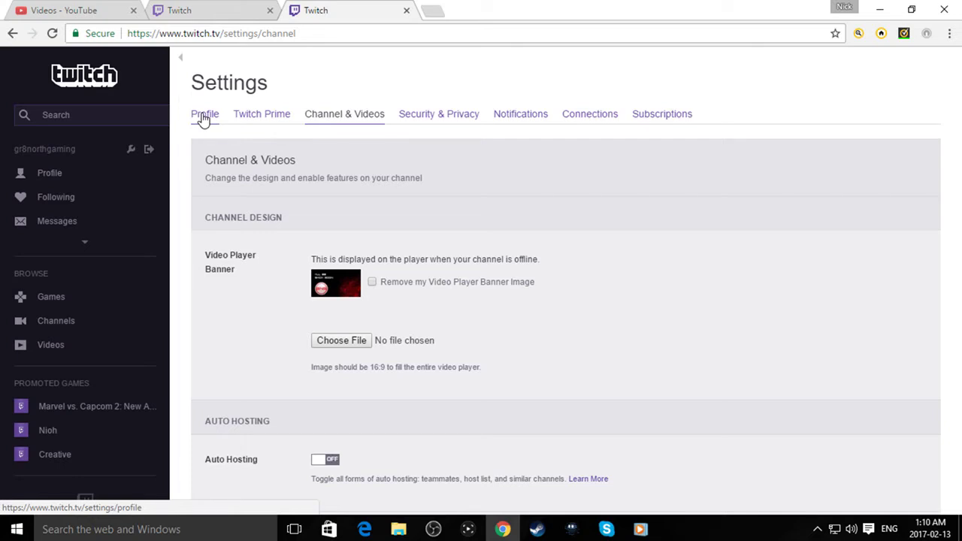
Tick 'Automatically archive my broadcasts' in the channel settings
scroll(329, 184, down, 5)
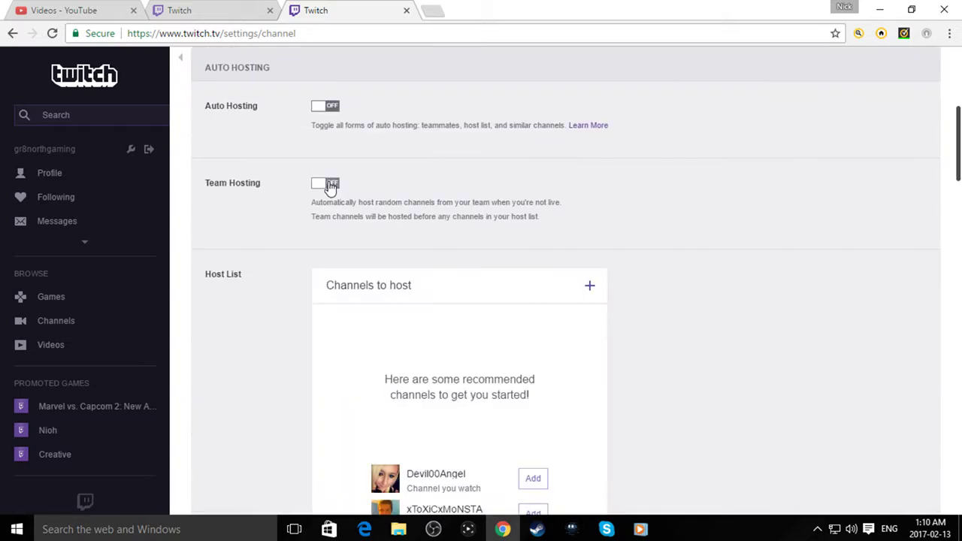
scroll(329, 187, down, 10)
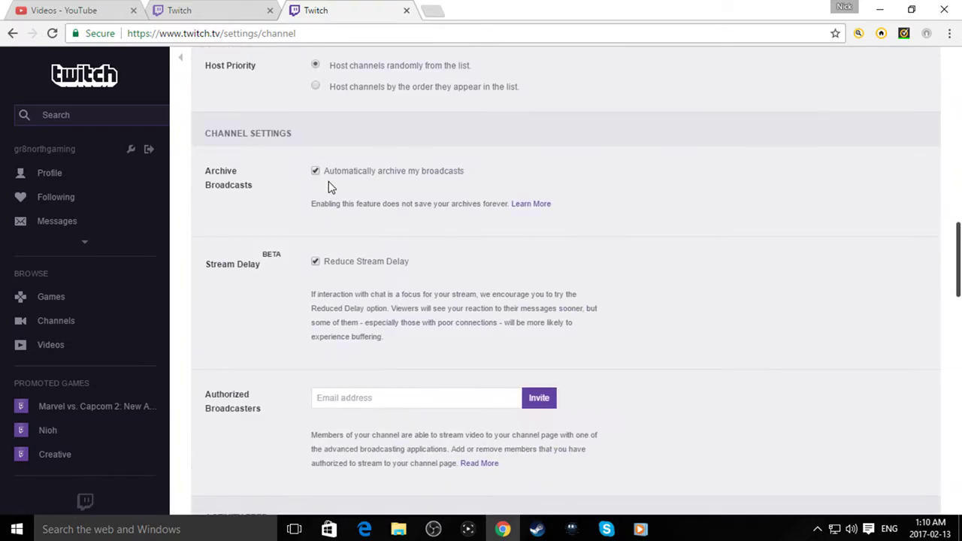
scroll(328, 187, up, 1)
scroll(328, 186, down, 1)
click(235, 15)
click(297, 11)
scroll(267, 150, up, 10)
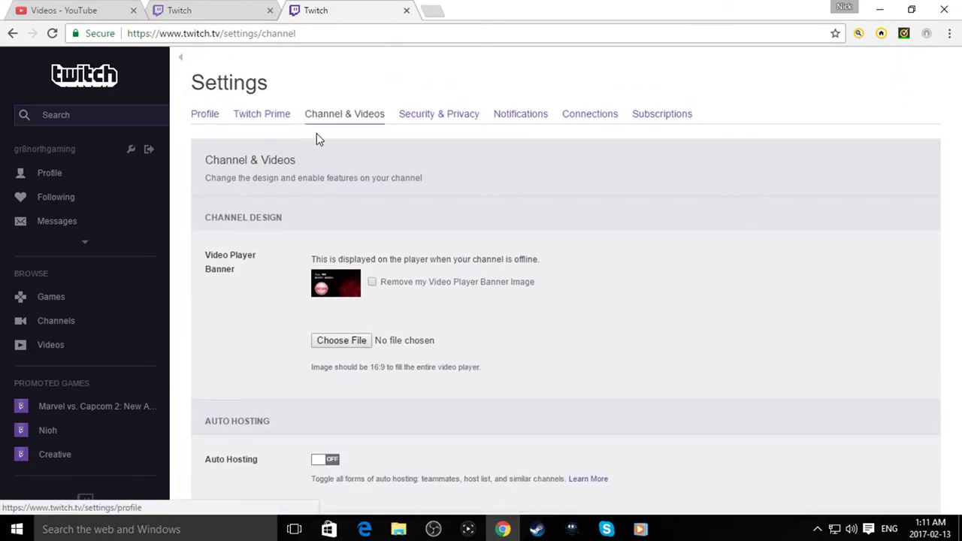
scroll(330, 215, down, 1)
scroll(327, 209, down, 12)
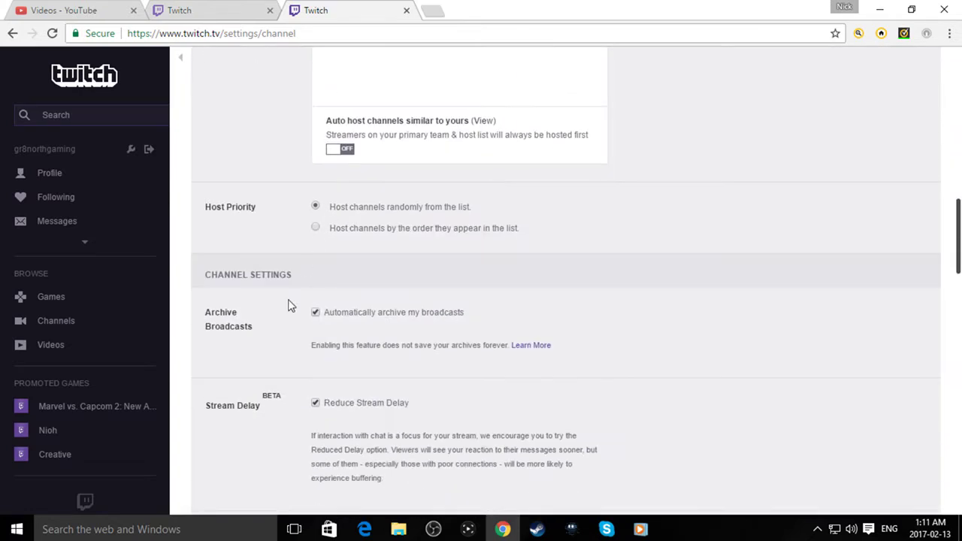
click(315, 313)
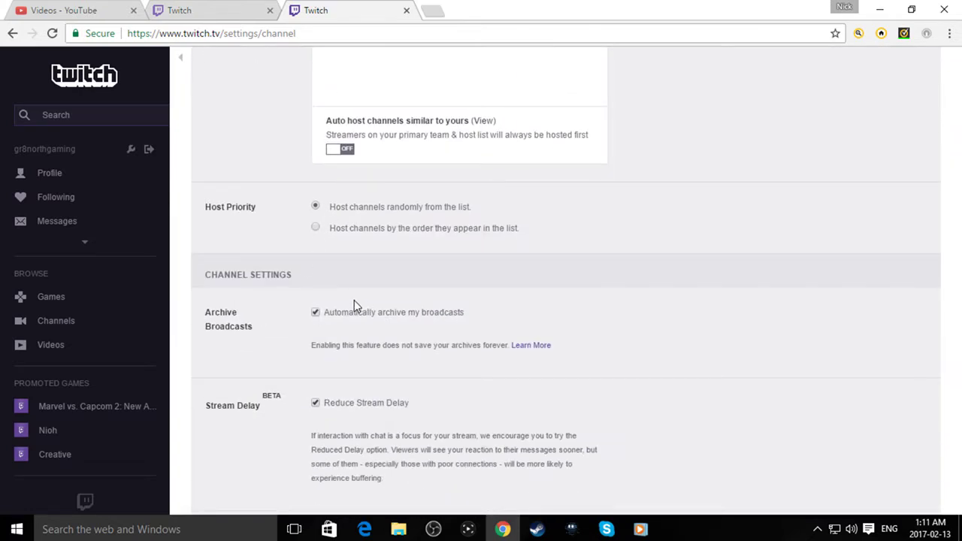
click(315, 313)
click(316, 312)
scroll(317, 317, down, 3)
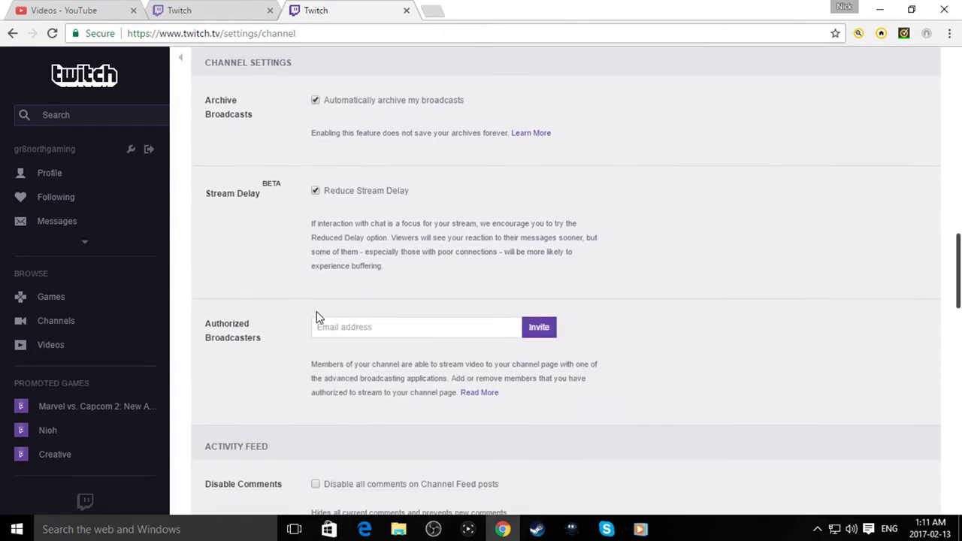
scroll(316, 311, up, 15)
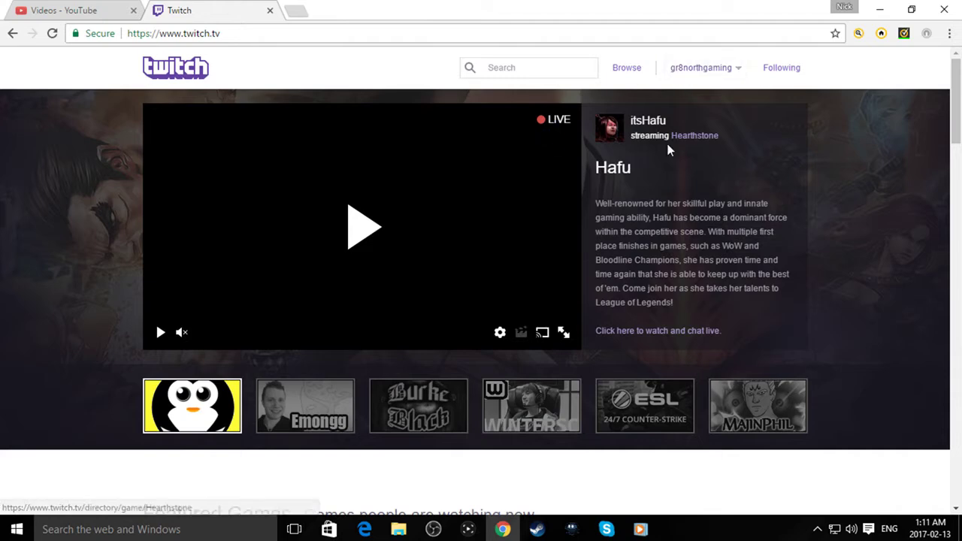
Open Video Manager from the account menu and switch from past broadcasts to Highlights
click(692, 70)
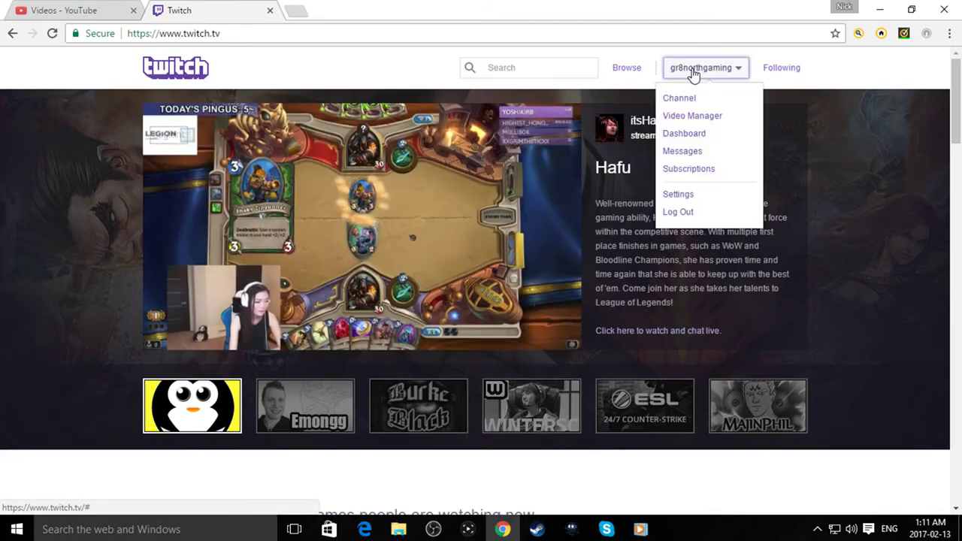
click(689, 117)
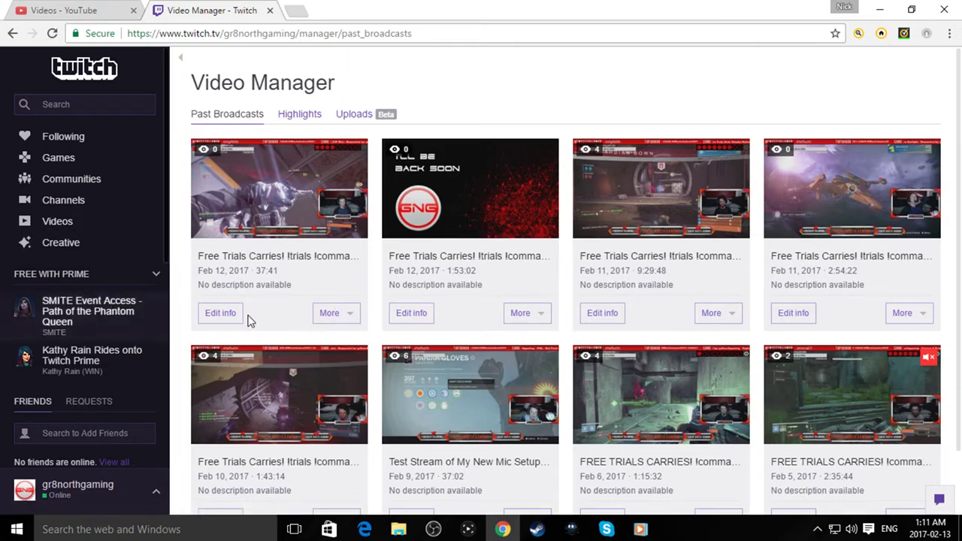
click(338, 313)
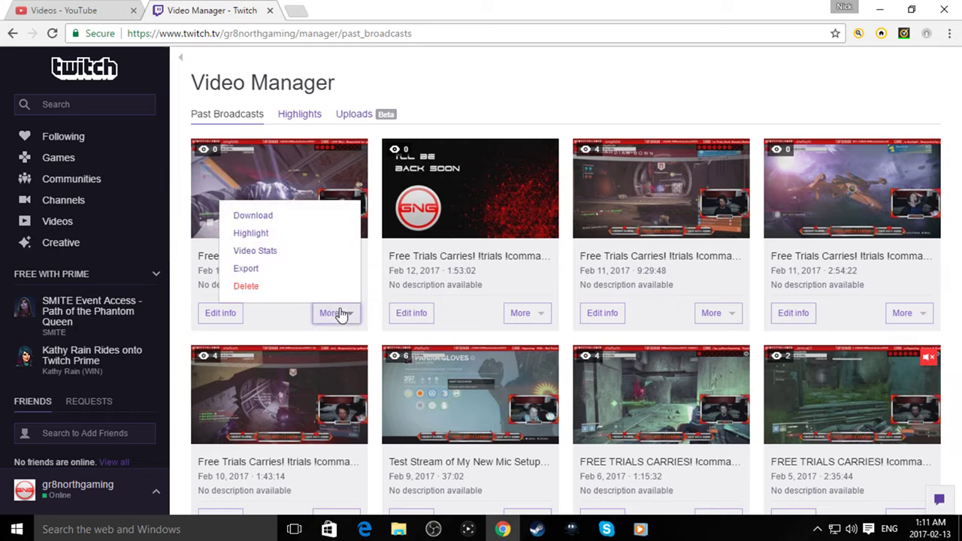
click(428, 105)
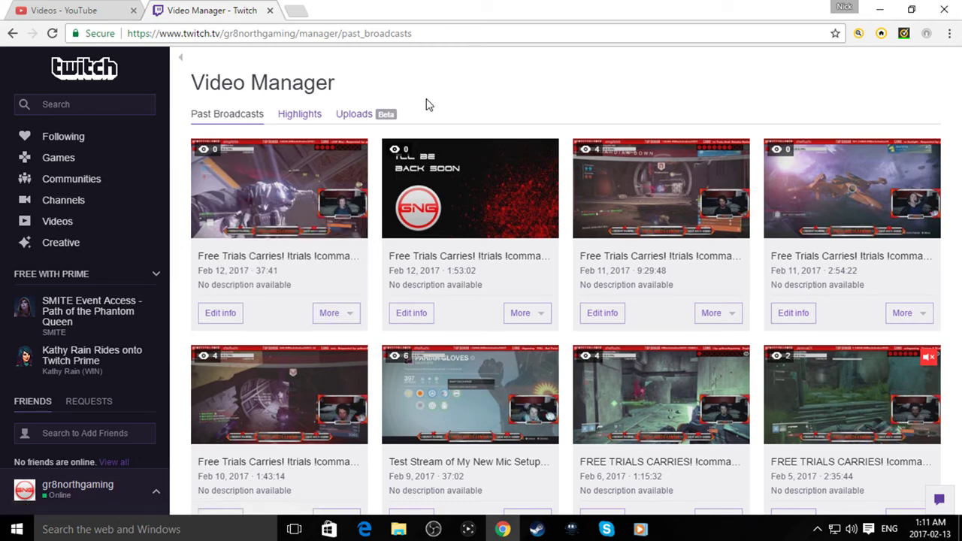
click(282, 116)
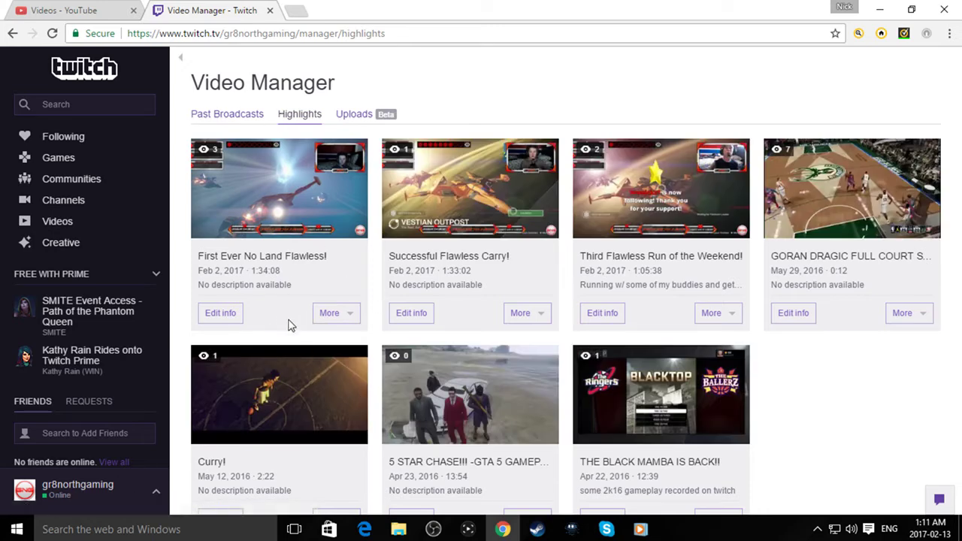
Attempt a download of the May 29, 2016 basketball highlight, then dismiss the failed options
scroll(376, 481, down, 1)
scroll(562, 413, up, 1)
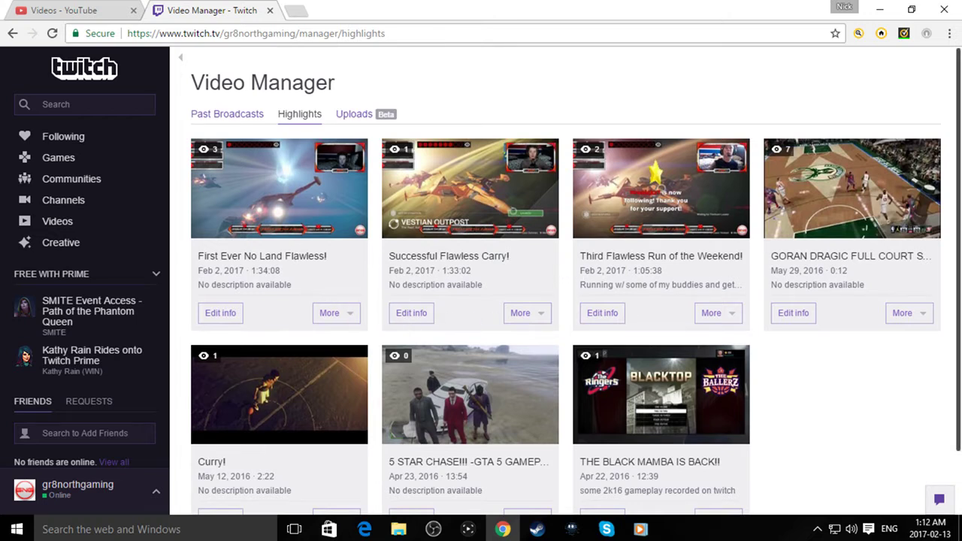
click(907, 313)
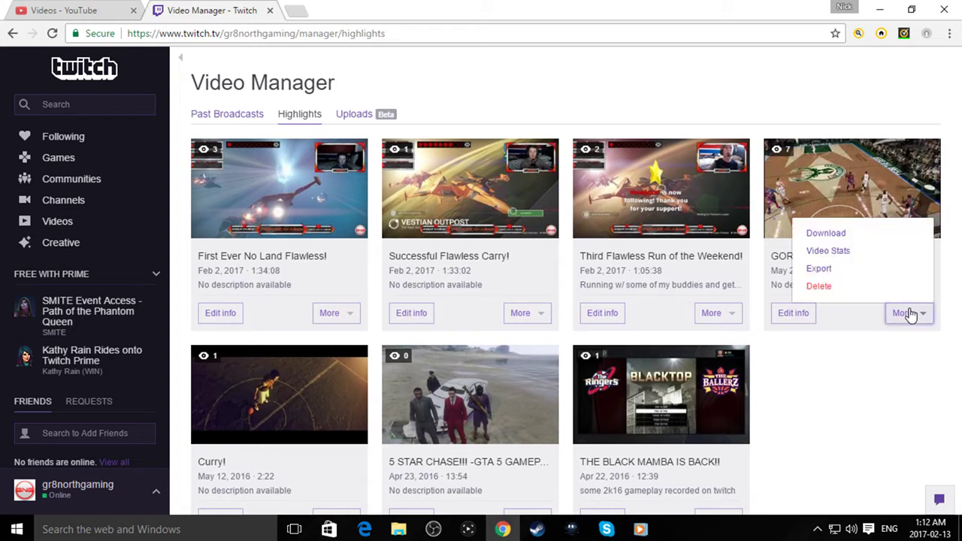
click(821, 237)
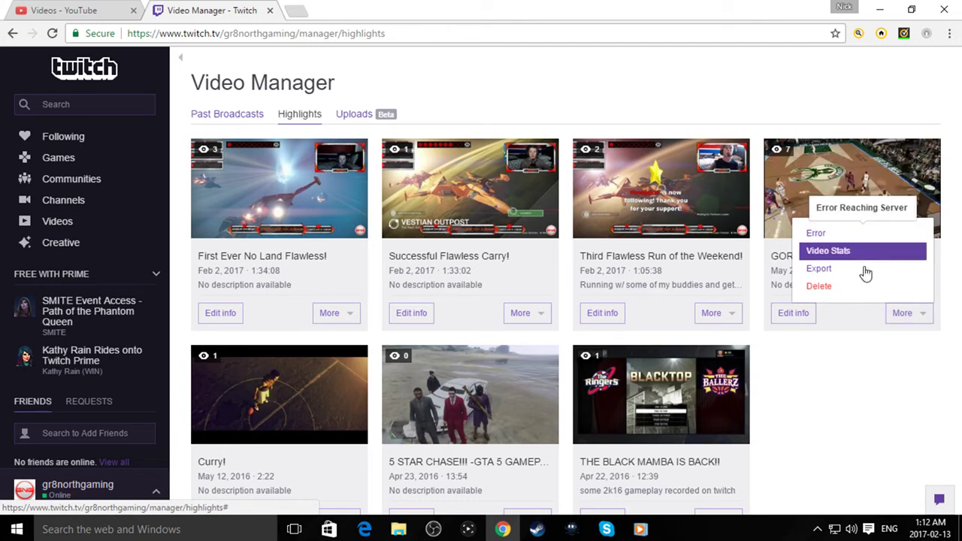
click(924, 315)
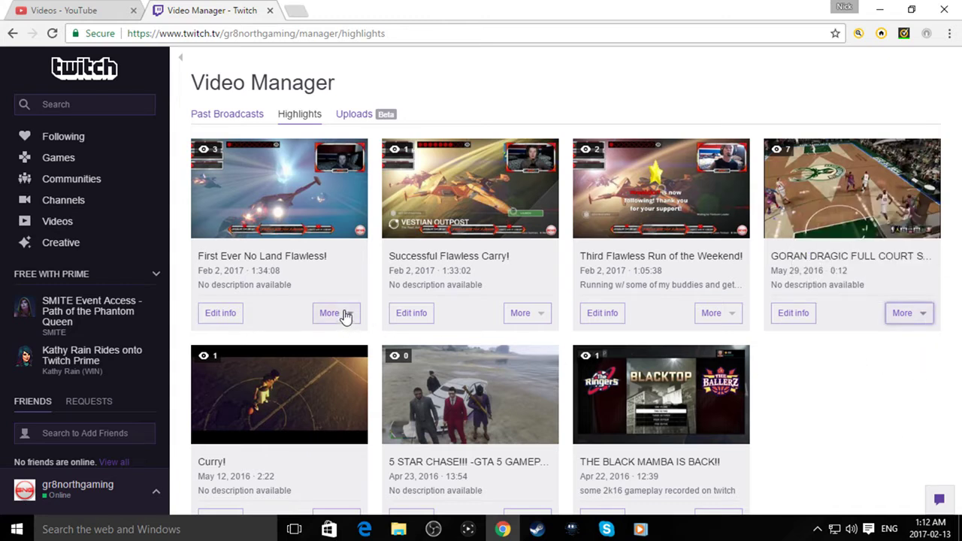
Download the 'Third Flawless Run of the Weekend!' highlight as an MP4
click(721, 322)
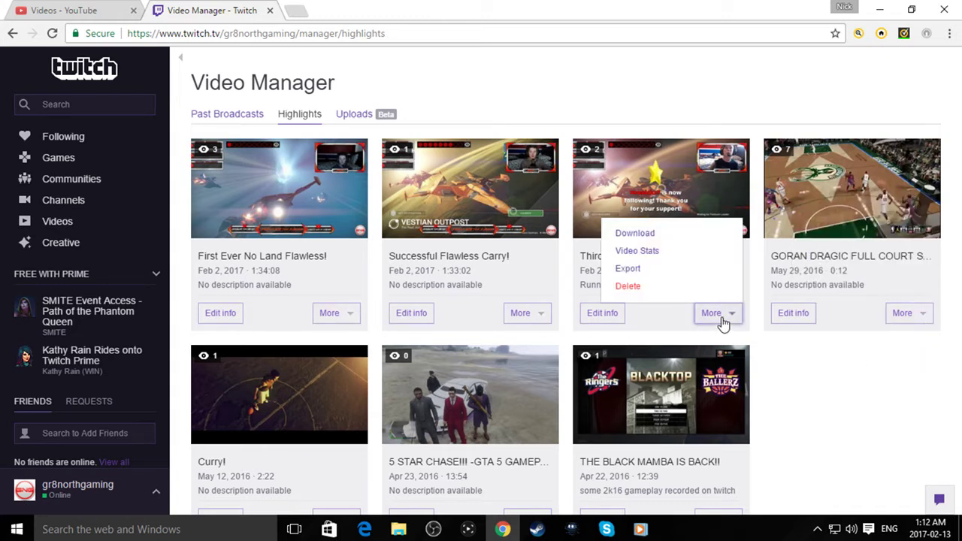
click(638, 233)
click(639, 234)
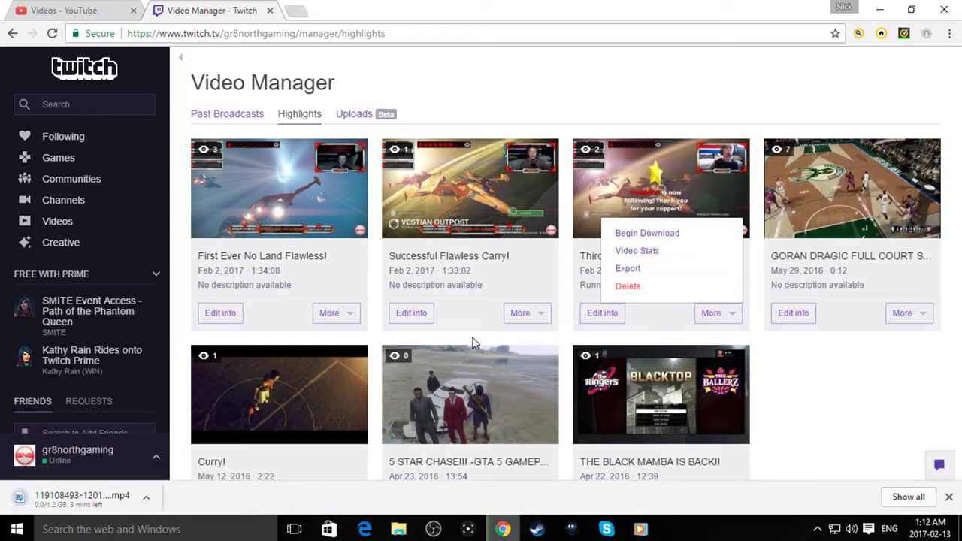
Set the highlight download to open when done, then pause and resume it
click(106, 504)
right_click(106, 504)
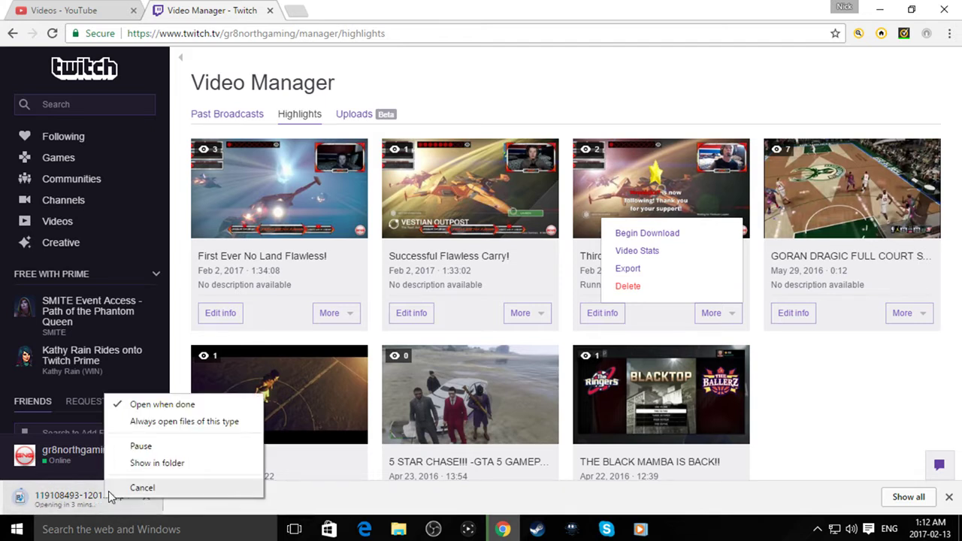
click(149, 444)
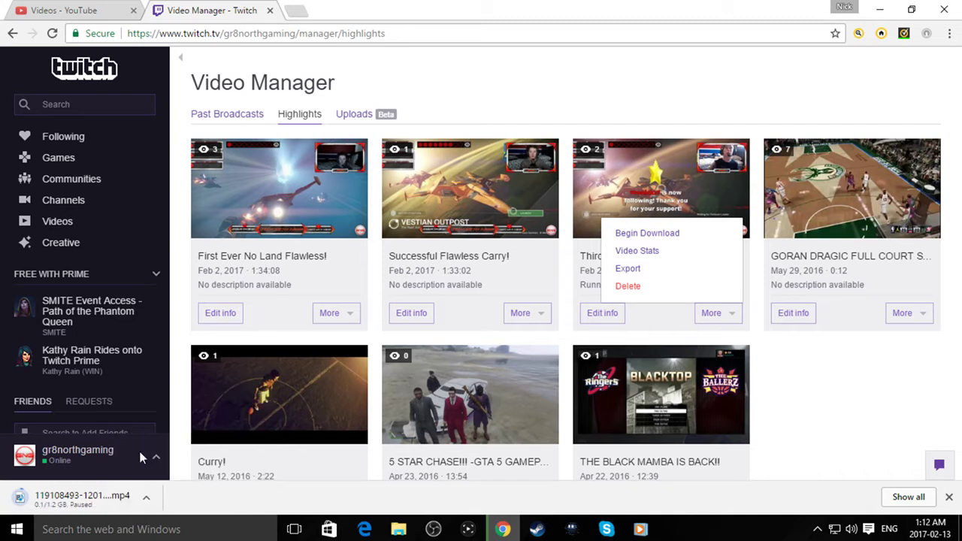
right_click(116, 489)
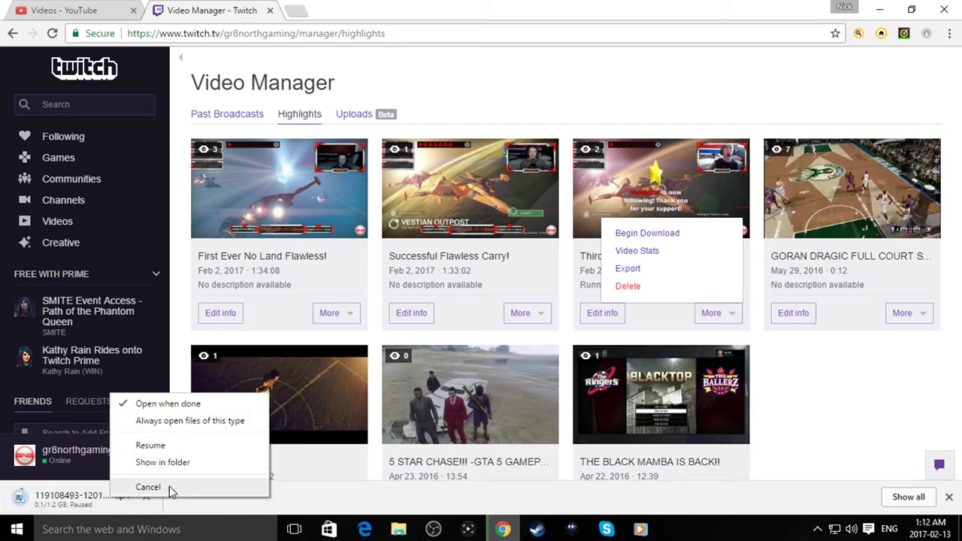
click(165, 445)
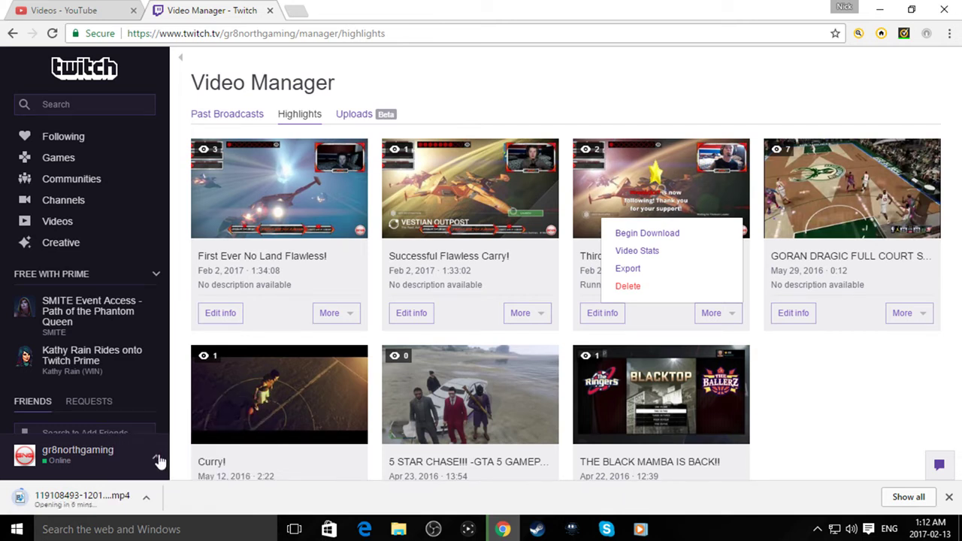
Pause the download again, cancel it, and close the More dropdown
right_click(116, 505)
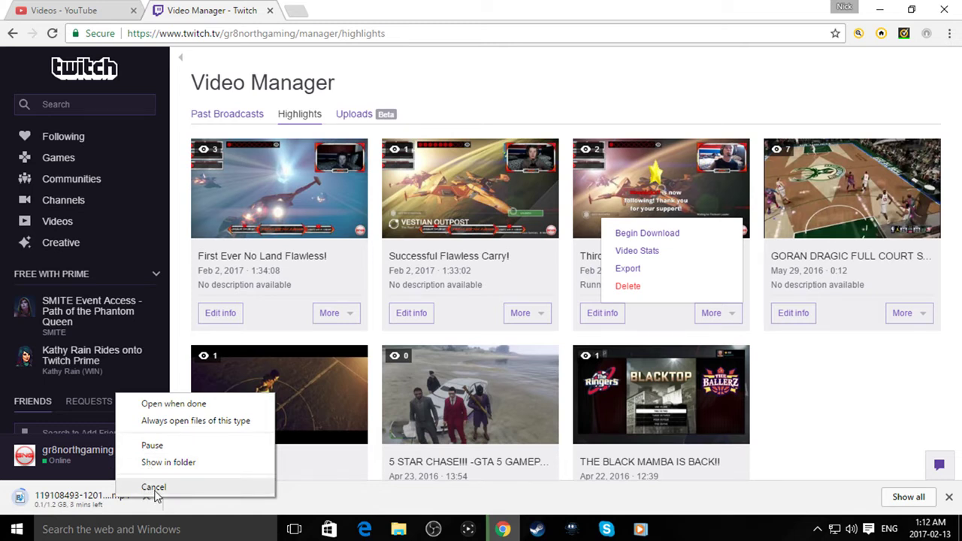
click(152, 445)
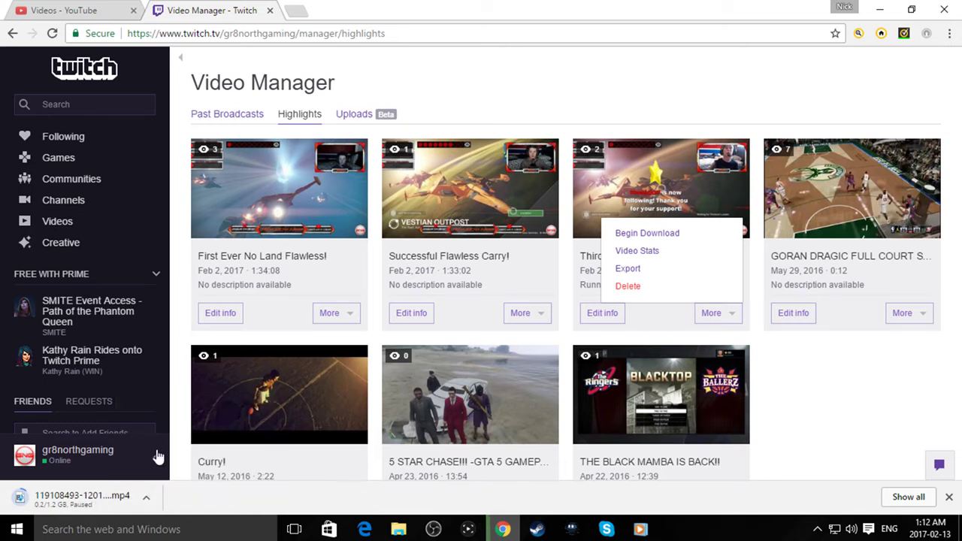
right_click(126, 502)
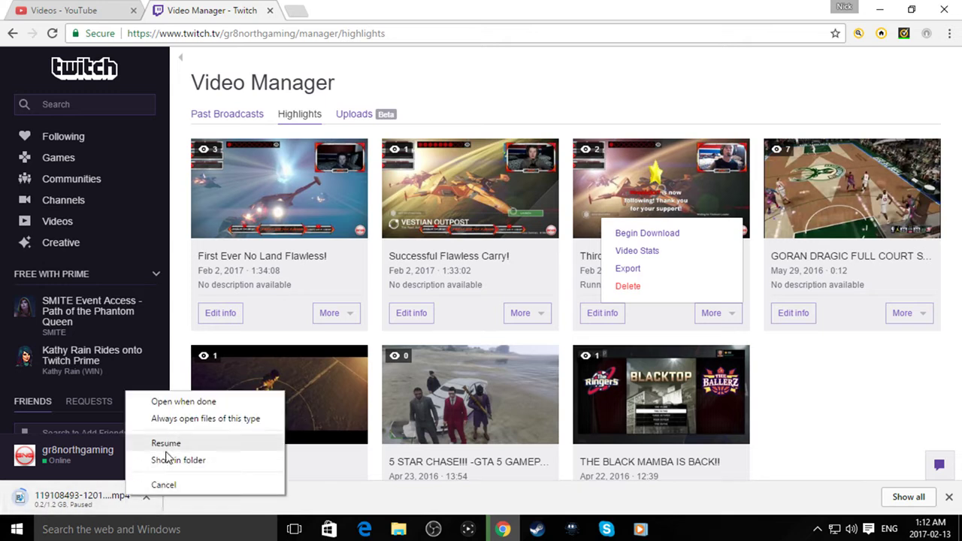
click(163, 484)
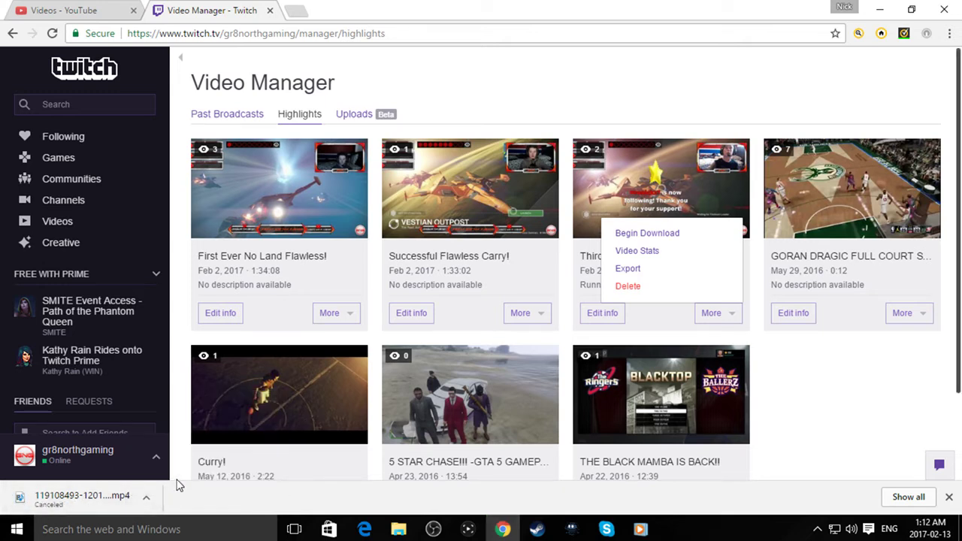
click(837, 473)
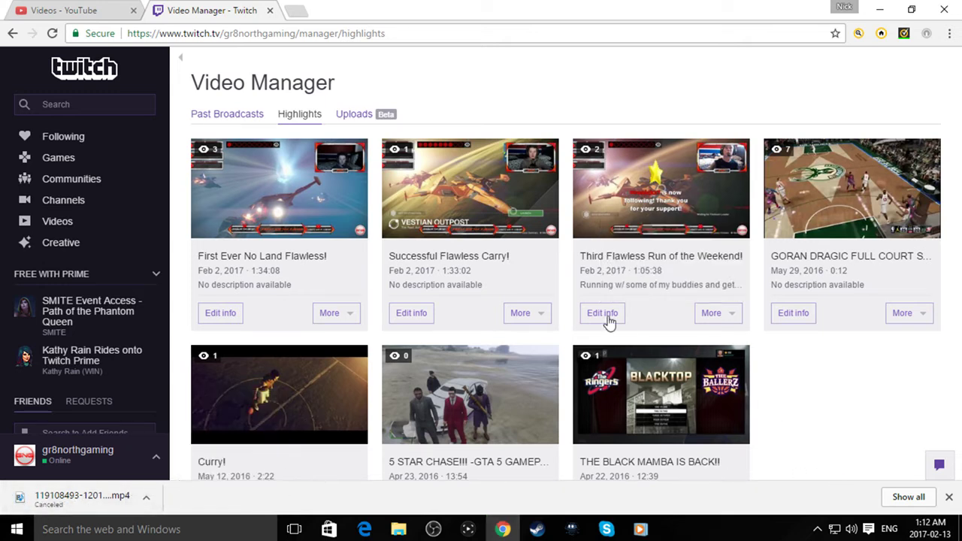
Open the Youtube Everything folder on Lexar (E:) and play 'No LAnd Flawless'
click(401, 530)
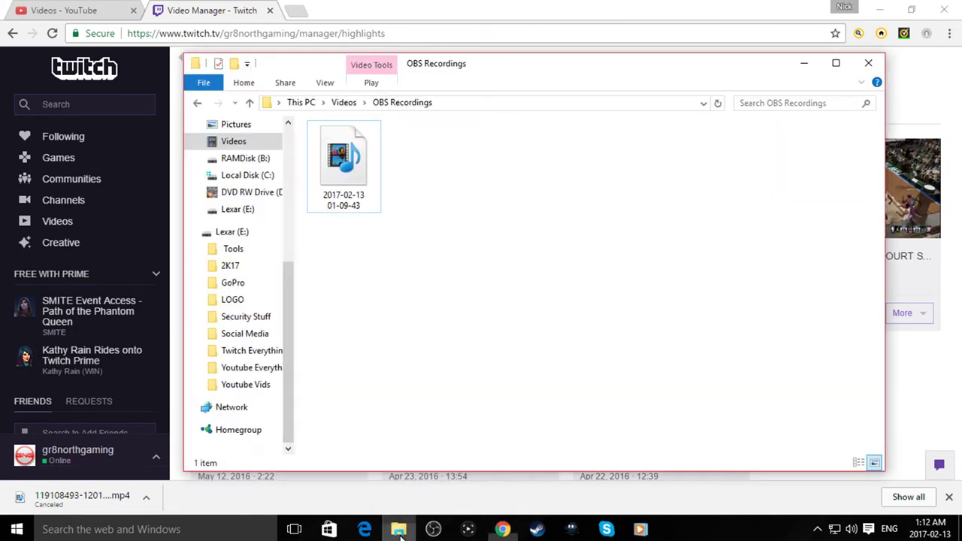
click(259, 368)
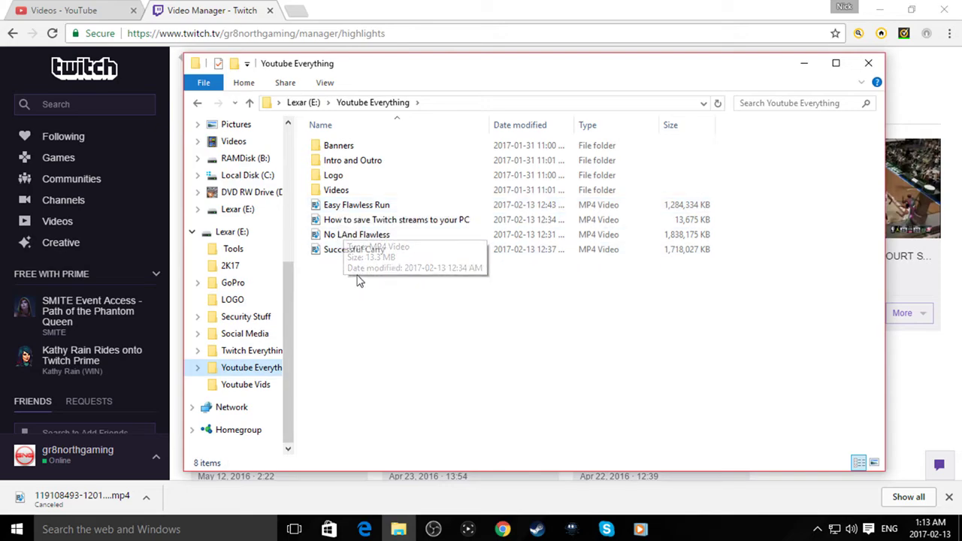
double_click(361, 235)
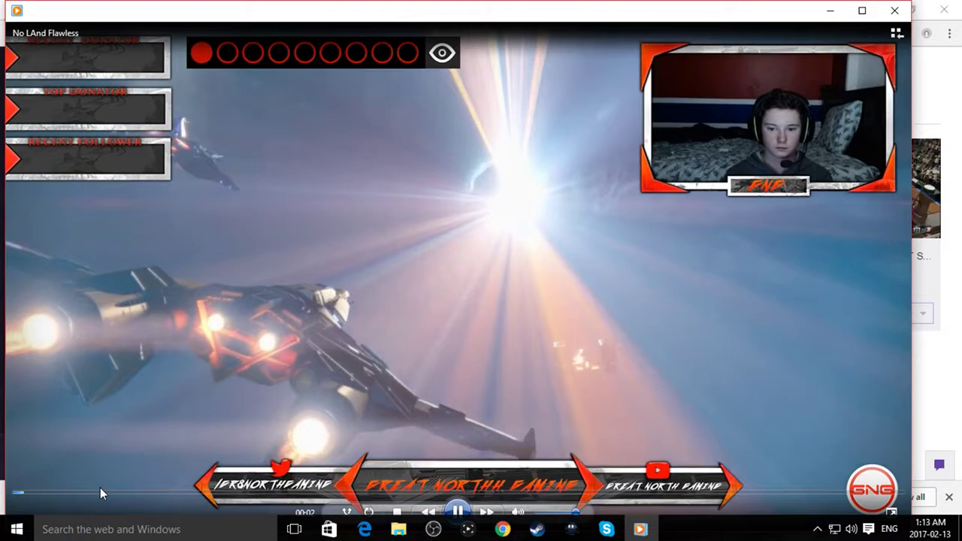
Skip through 'No LAnd Flawless' at about 9, 17, 28, 43 and 59 minutes to its final minute
click(102, 493)
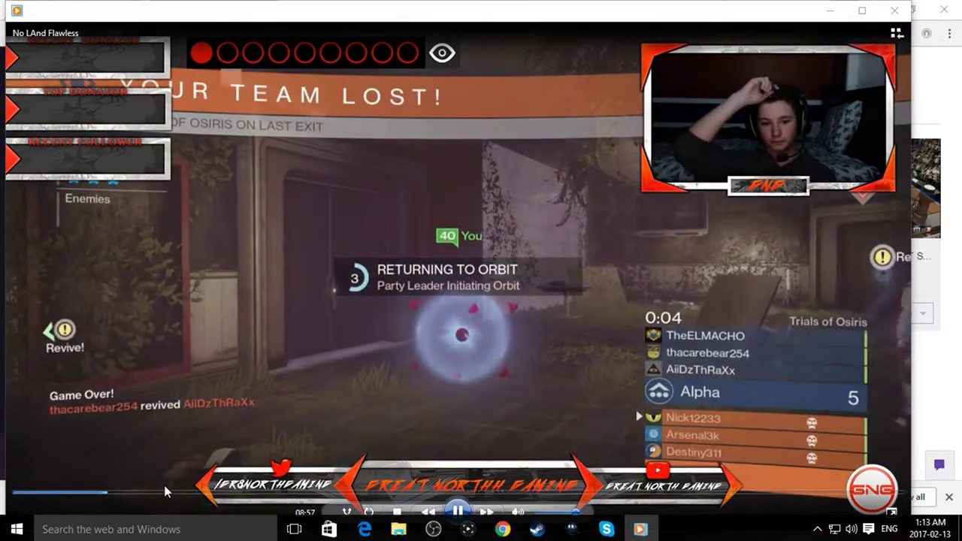
click(174, 493)
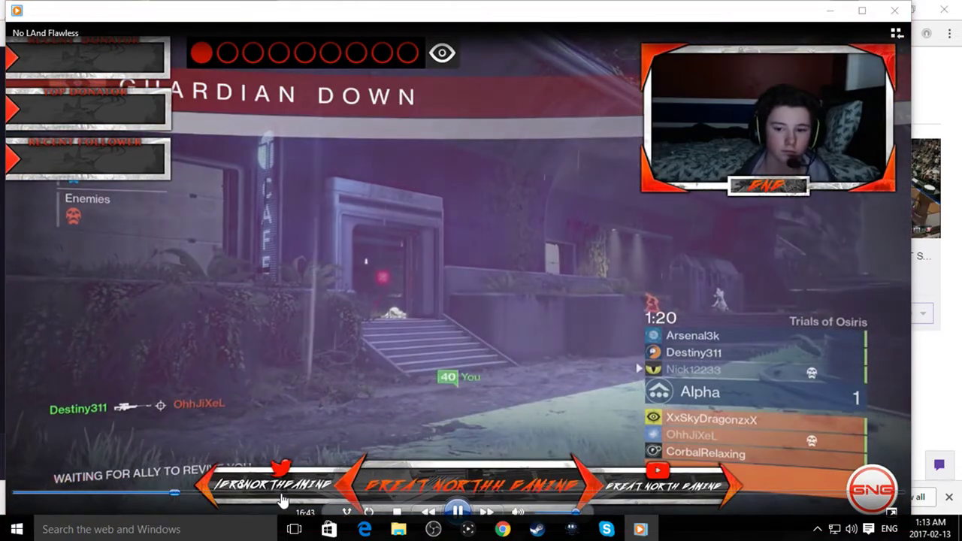
click(282, 493)
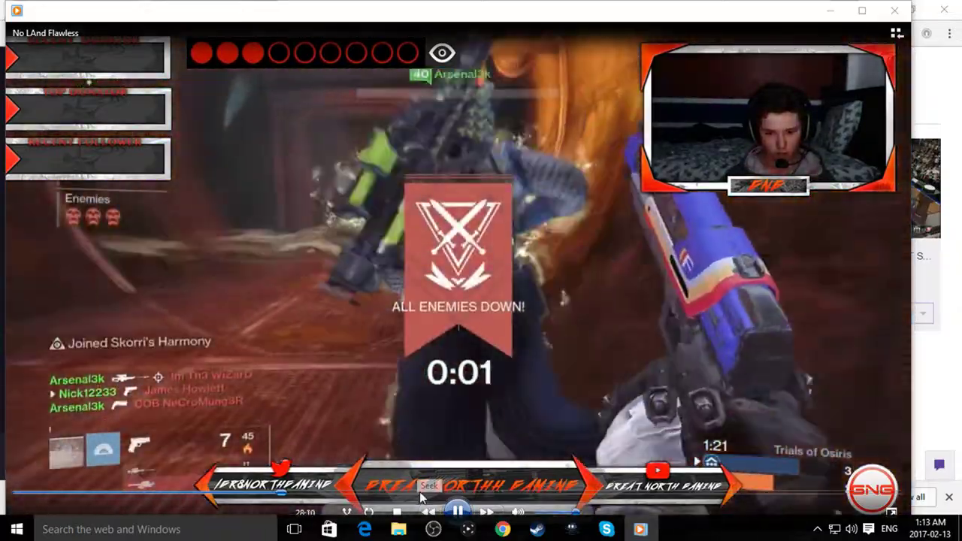
click(419, 492)
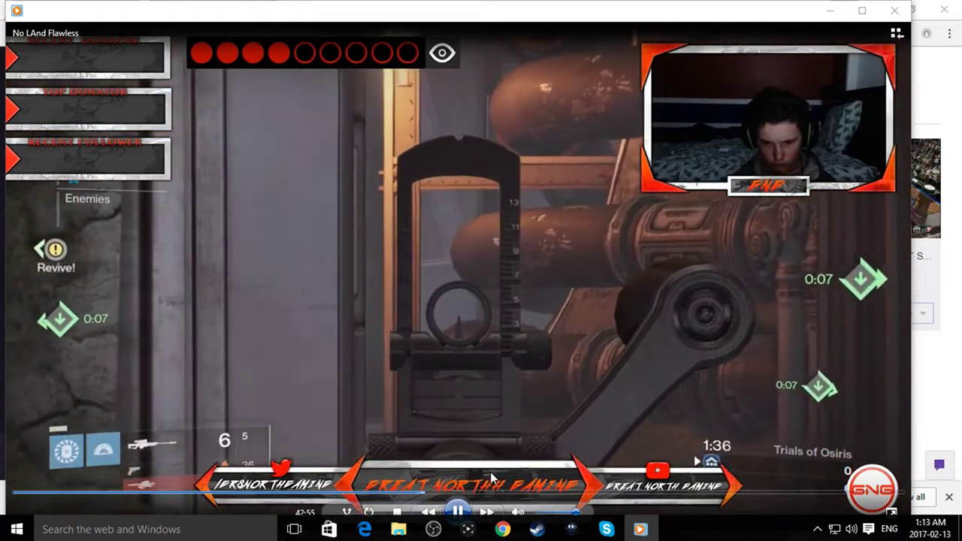
click(573, 493)
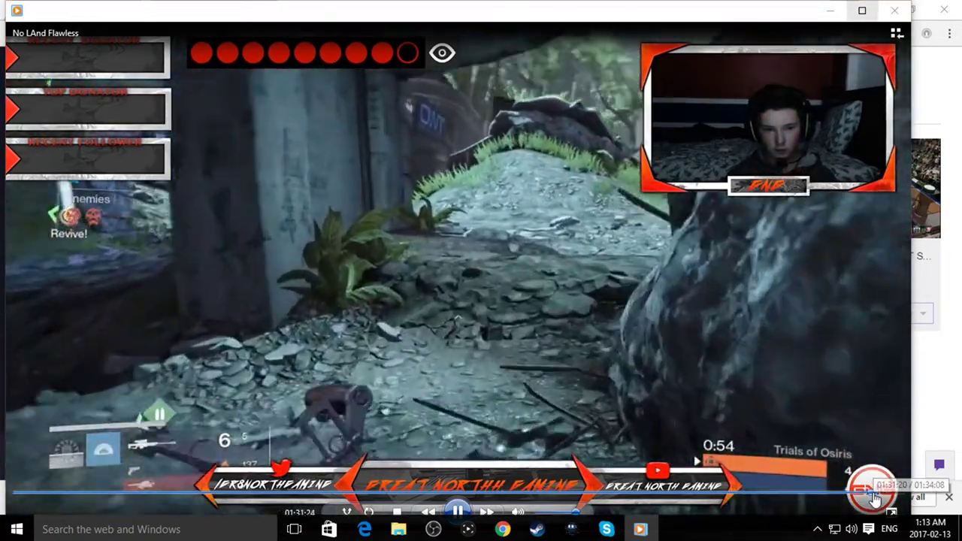
click(873, 493)
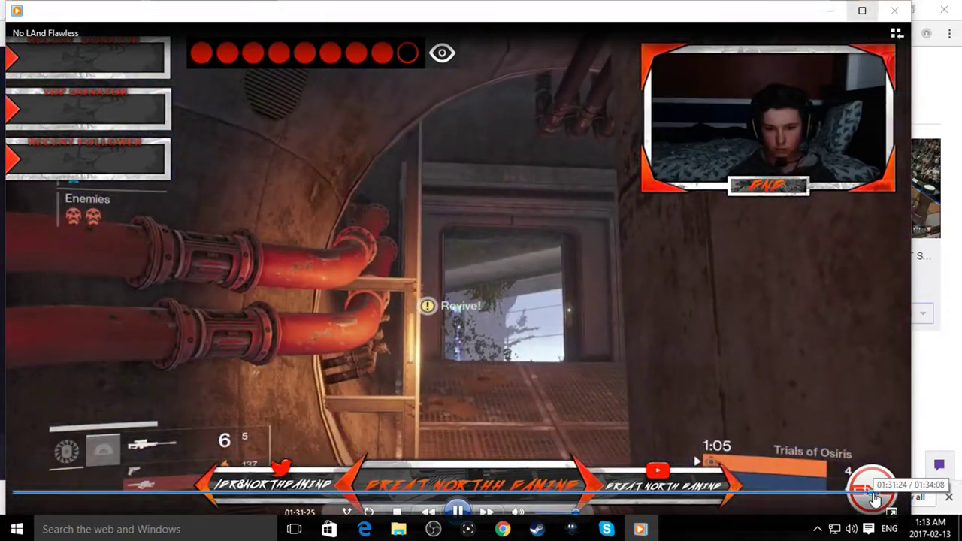
click(890, 494)
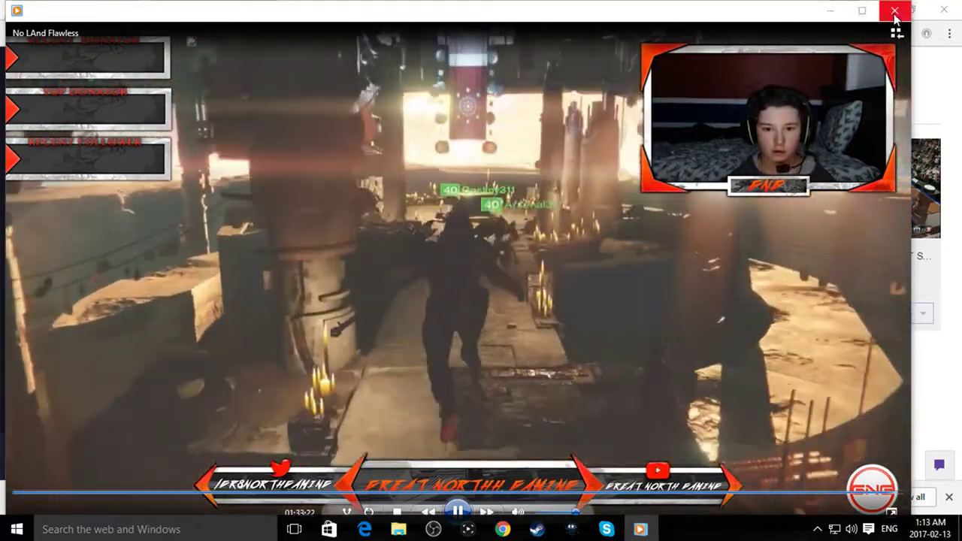
Close the video player and bring the Twitch Video Manager in Chrome back to the front
click(889, 12)
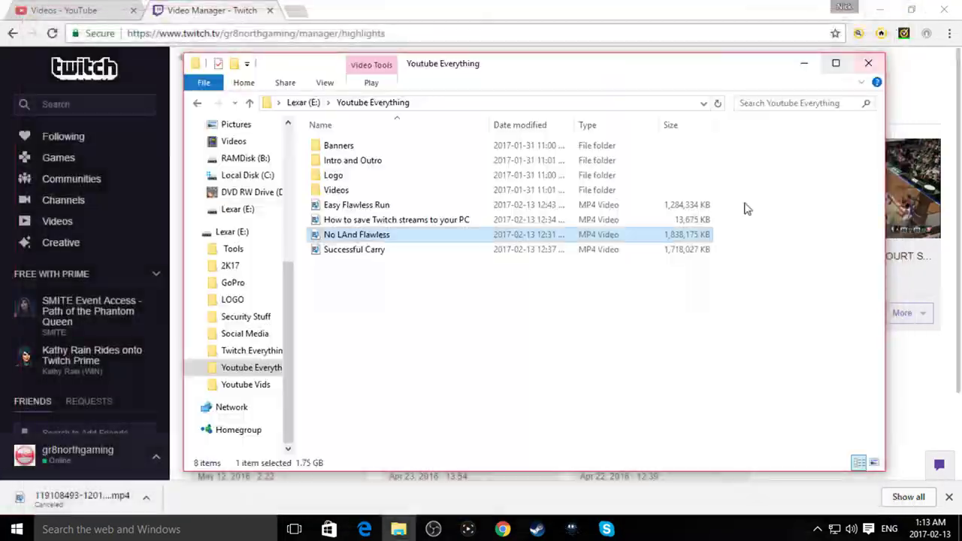
click(469, 530)
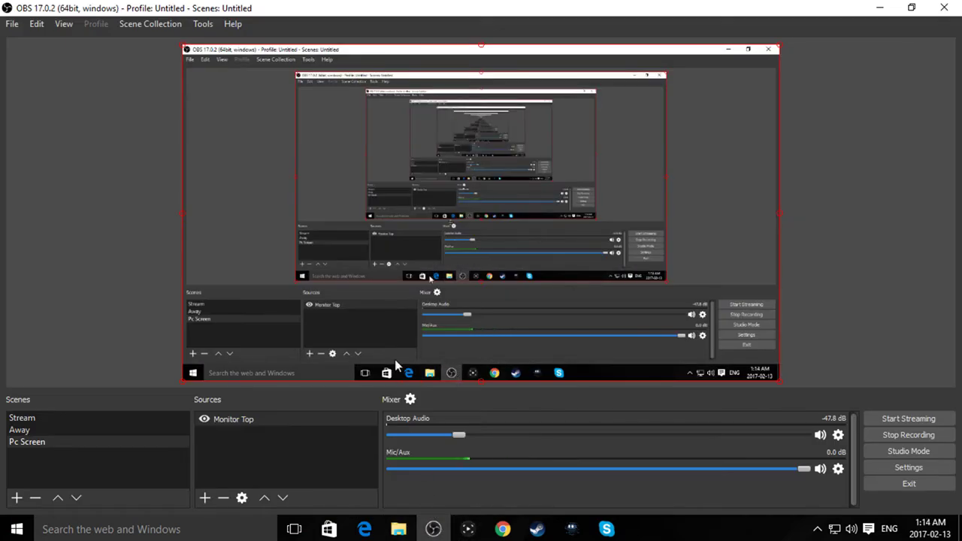
click(502, 529)
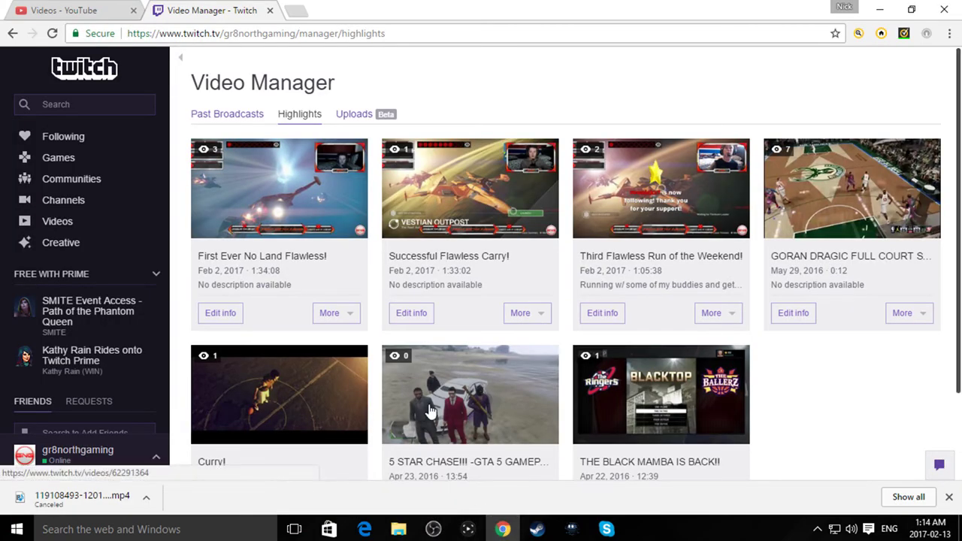